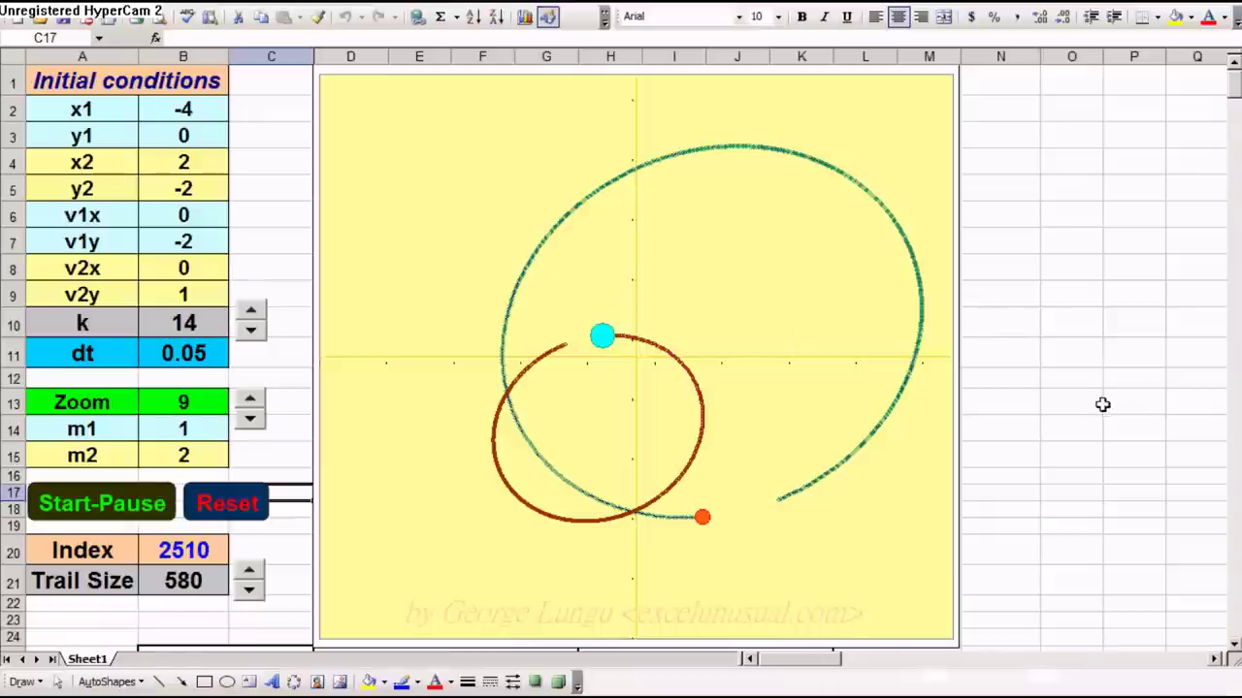
Step: Examine the calculation table: the t[n] formula row, the t[n-1] row, and the stored speed, coordinate and time history below them
{"action": "scroll", "coordinate": [1080, 403], "scroll_direction": "down", "scroll_amount": 2}
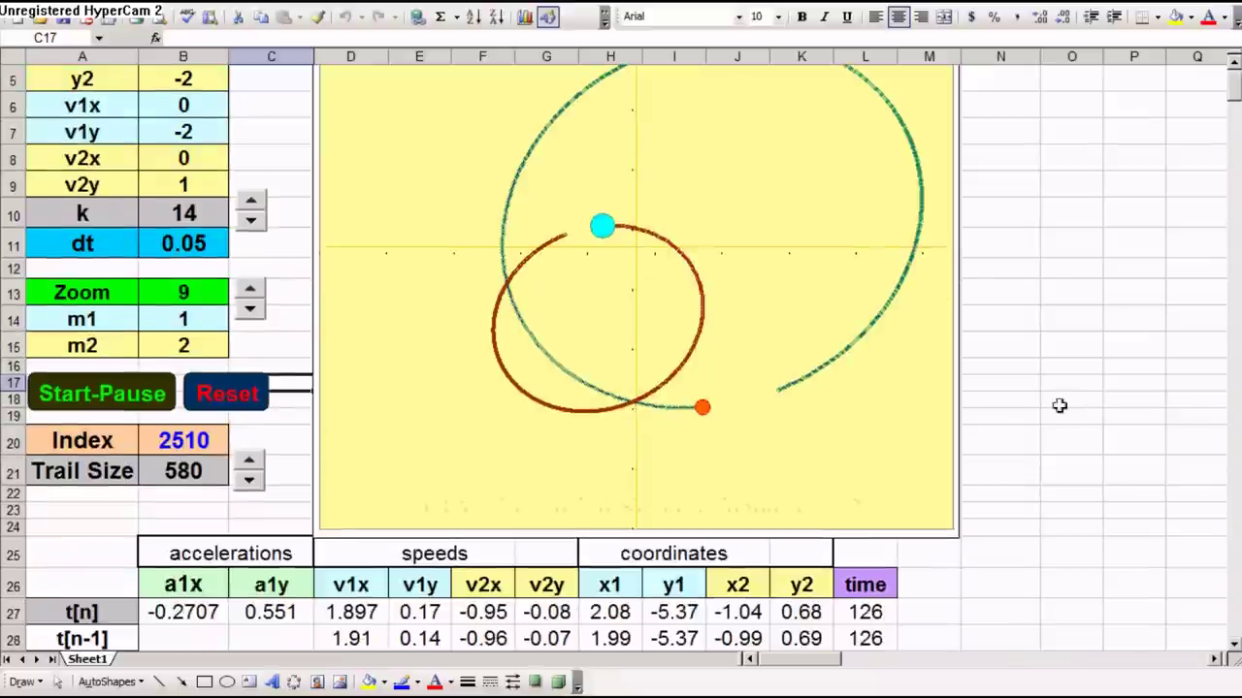
{"action": "left_click", "coordinate": [157, 609]}
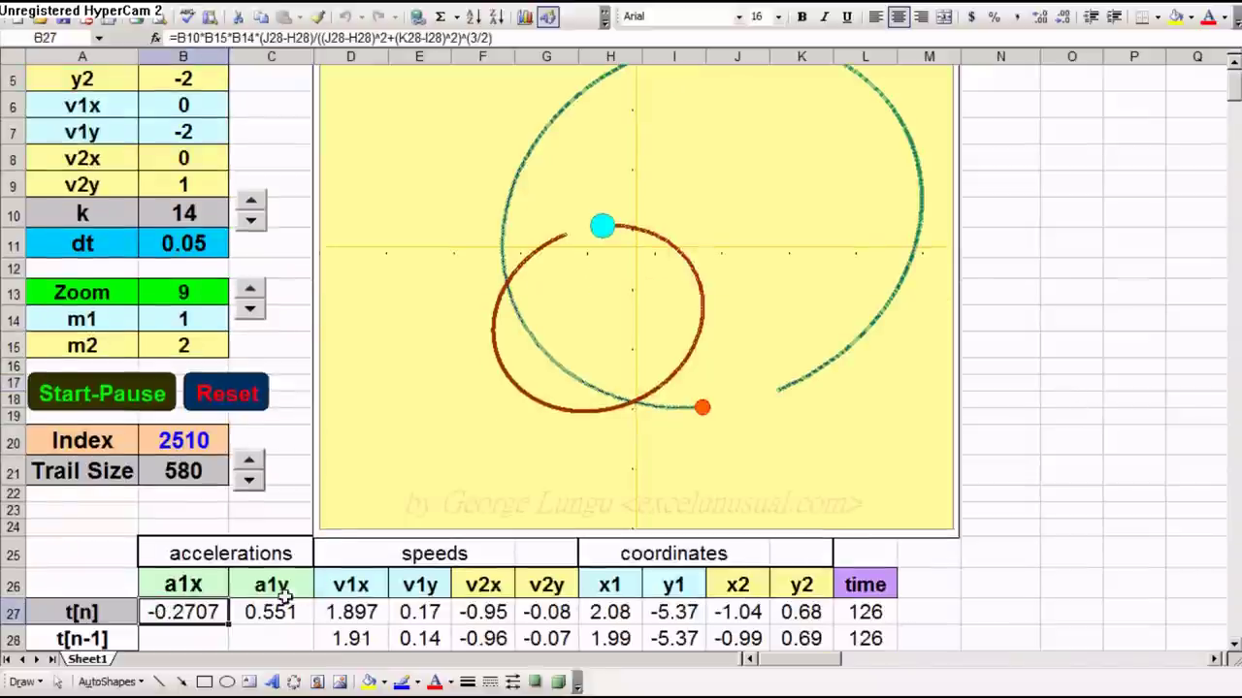
{"action": "left_click_drag", "start_coordinate": [211, 605], "coordinate": [864, 615]}
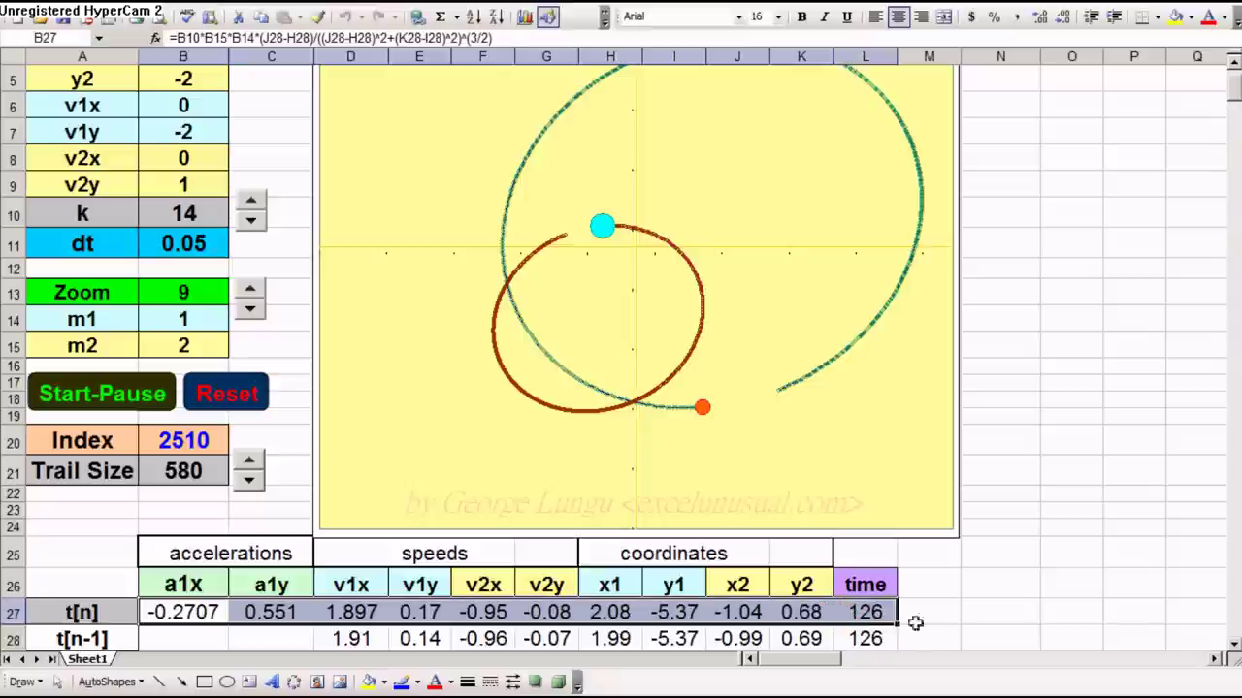
{"action": "left_click", "coordinate": [350, 637]}
{"action": "left_click", "coordinate": [412, 638]}
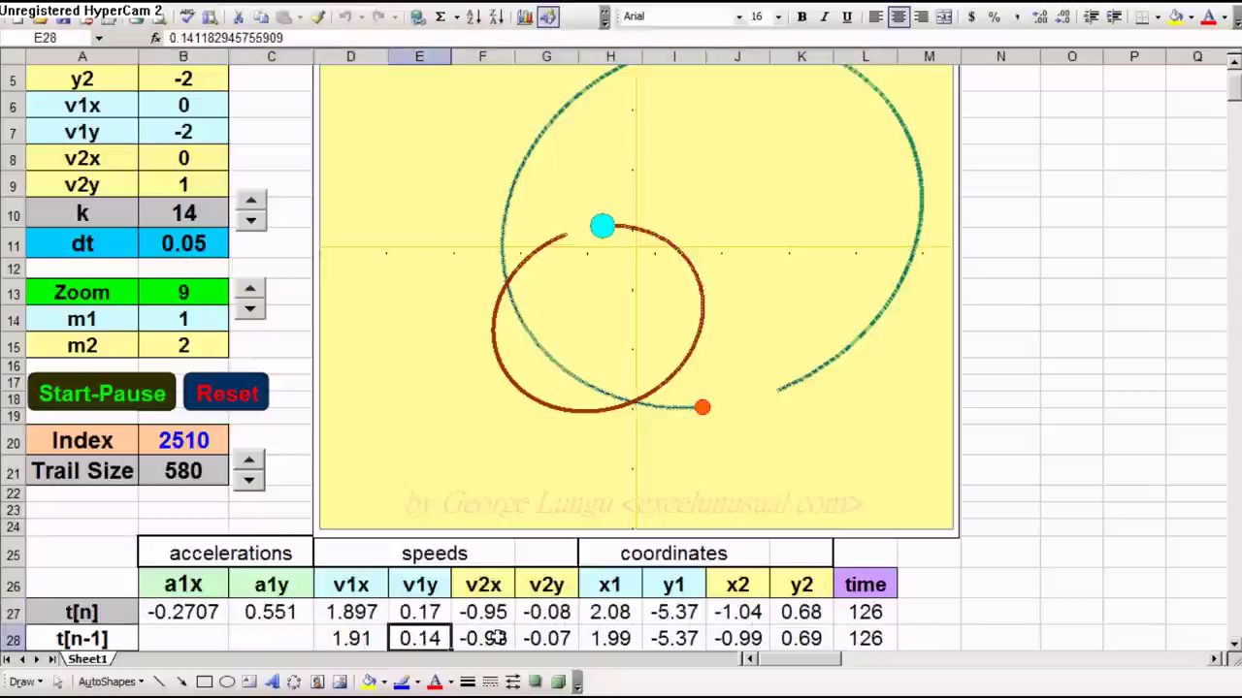
{"action": "left_click", "coordinate": [606, 638]}
{"action": "scroll", "coordinate": [864, 613], "scroll_direction": "down", "scroll_amount": 1}
{"action": "scroll", "coordinate": [876, 606], "scroll_direction": "down", "scroll_amount": 2}
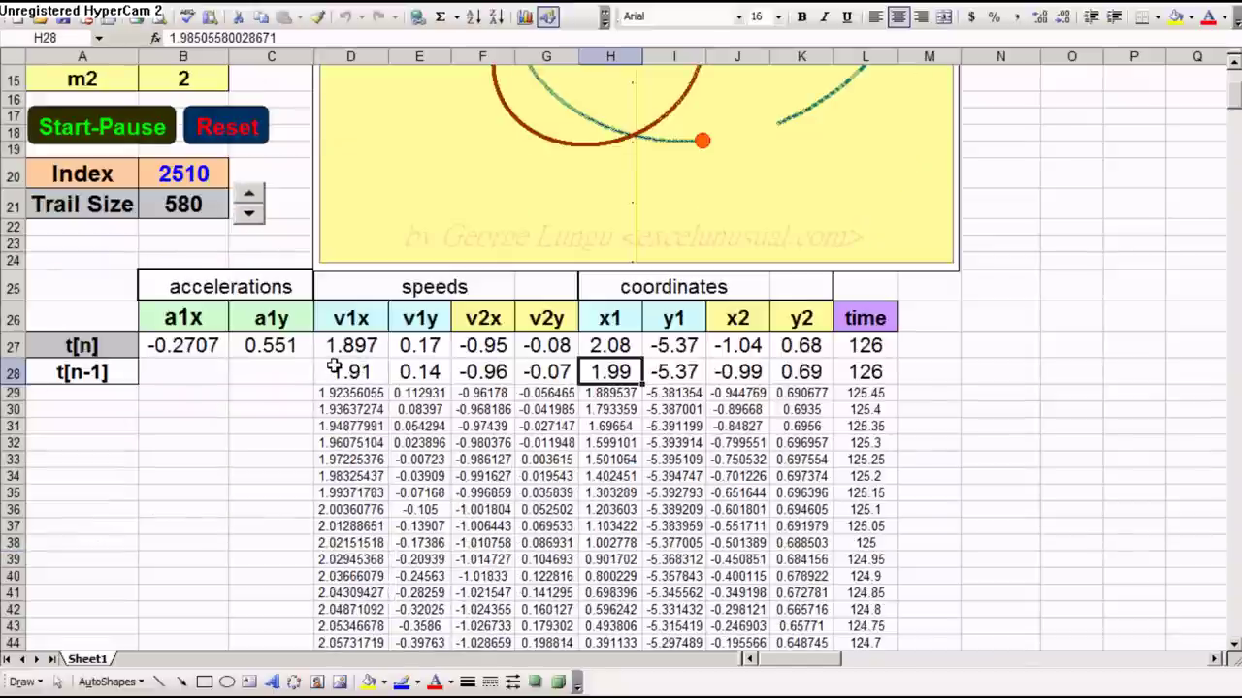
{"action": "mouse_move", "coordinate": [333, 367]}
{"action": "left_mouse_down"}
{"action": "mouse_move", "coordinate": [766, 553]}
{"action": "mouse_move", "coordinate": [861, 648]}
{"action": "left_mouse_up"}
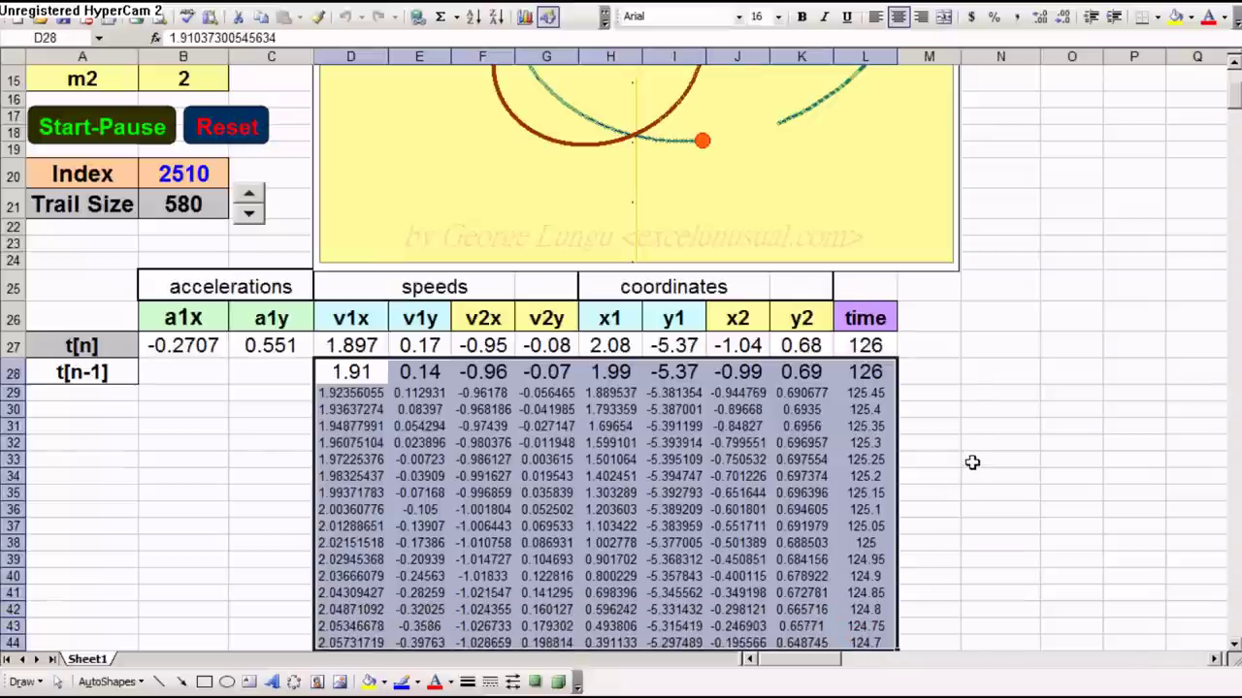
{"action": "scroll", "coordinate": [567, 354], "scroll_direction": "up", "scroll_amount": 2}
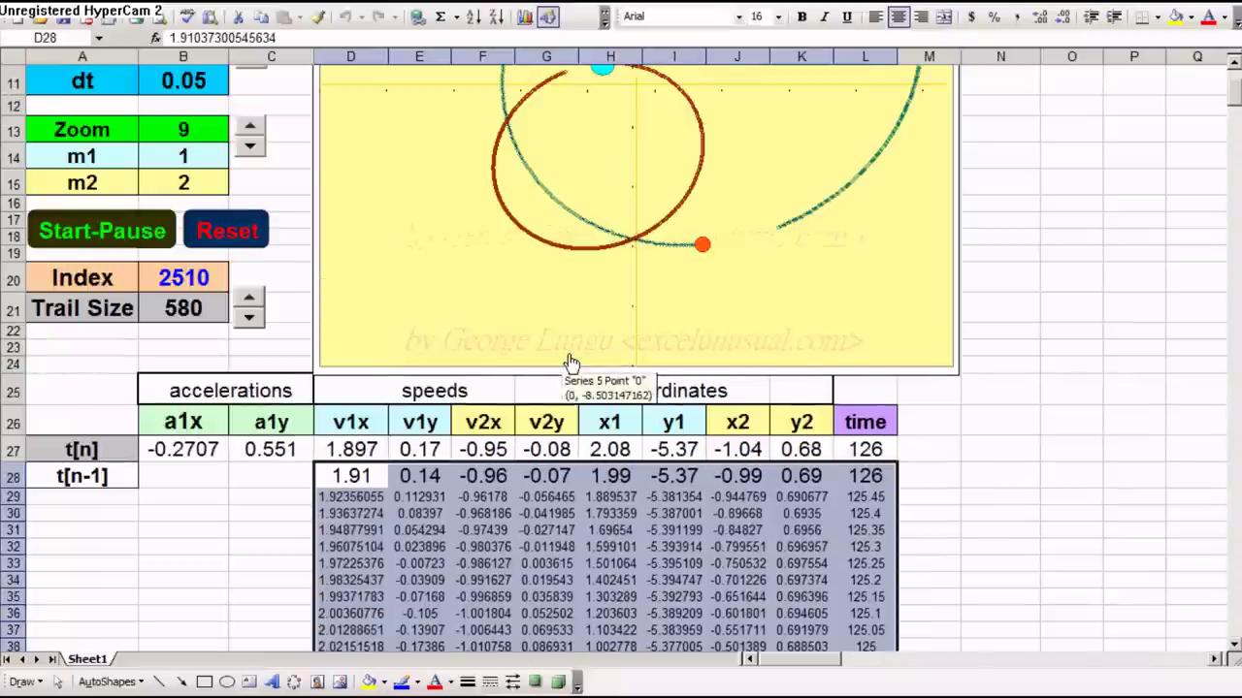
{"action": "scroll", "coordinate": [867, 334], "scroll_direction": "up", "scroll_amount": 2}
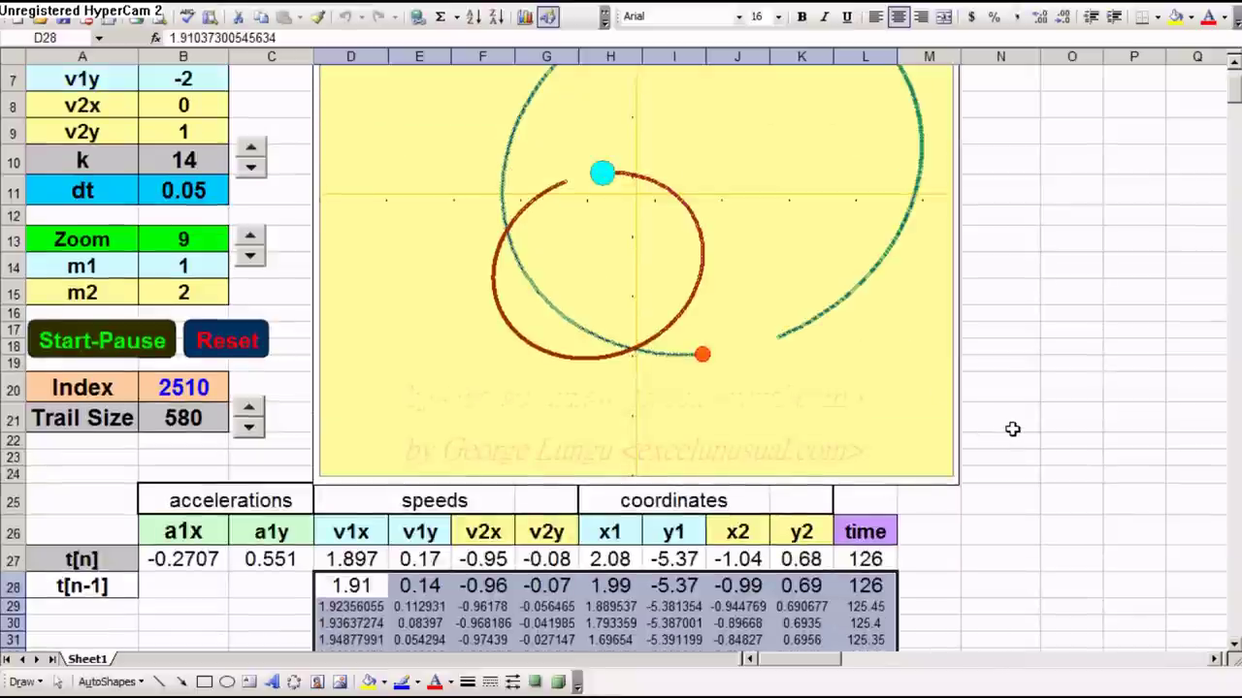
Step: Review the initial conditions: starting coordinates and velocities of both bodies, the constant k, and the time step dt
{"action": "scroll", "coordinate": [1012, 427], "scroll_direction": "up", "scroll_amount": 2}
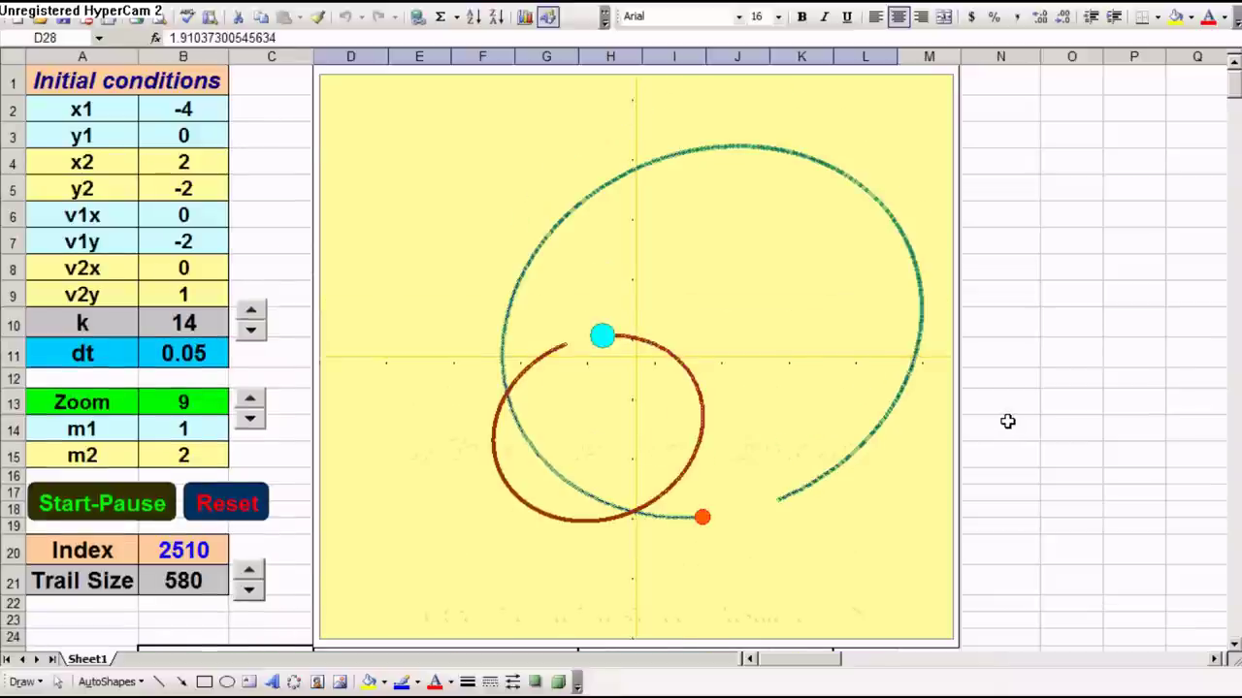
{"action": "left_click", "coordinate": [198, 116]}
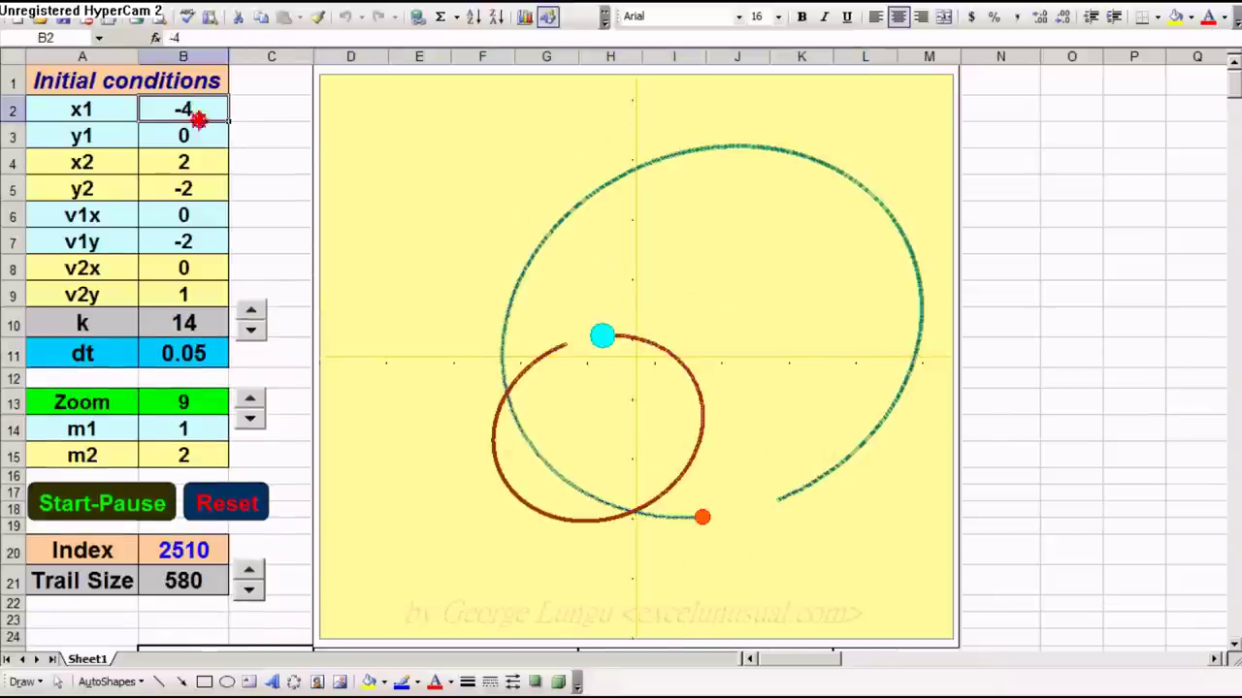
{"action": "left_click_drag", "start_coordinate": [198, 116], "coordinate": [206, 290]}
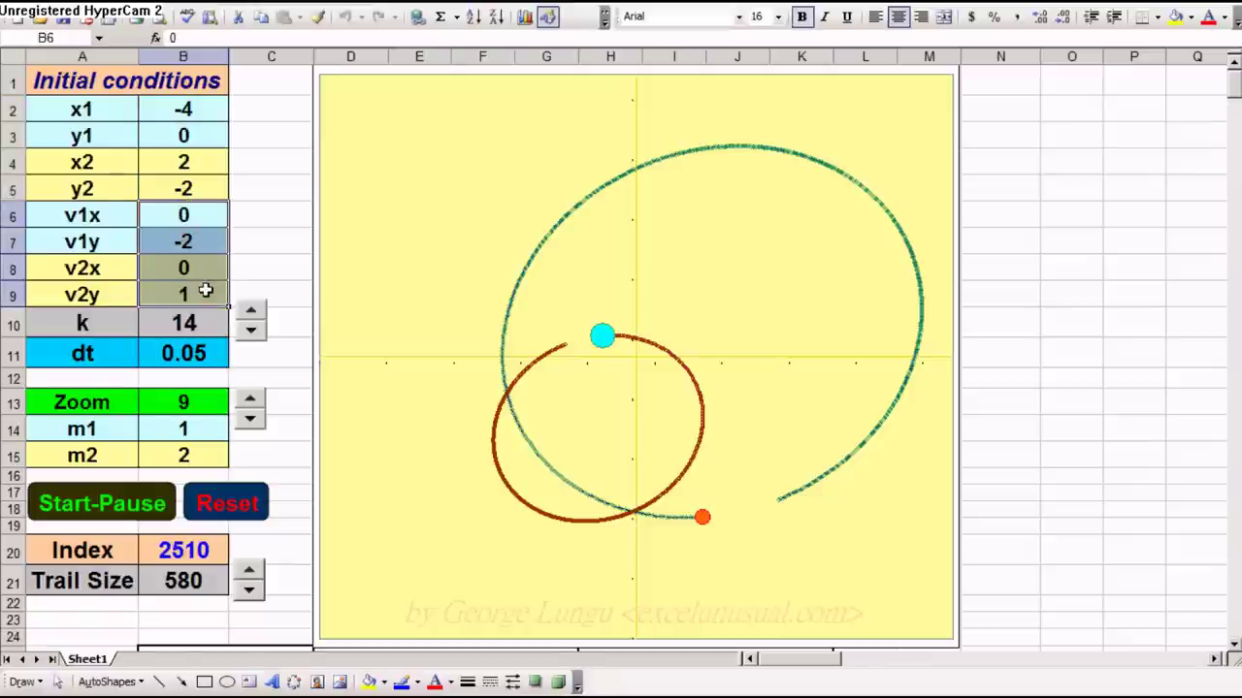
{"action": "left_click", "coordinate": [199, 324]}
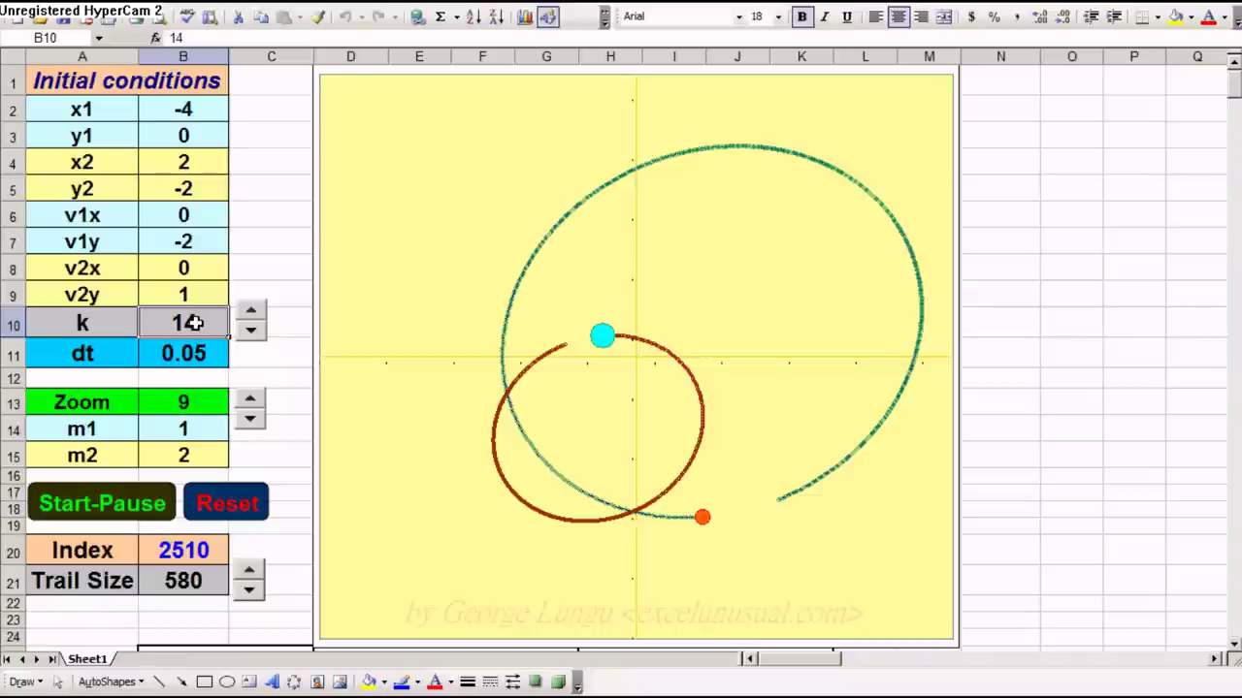
{"action": "left_click", "coordinate": [191, 356]}
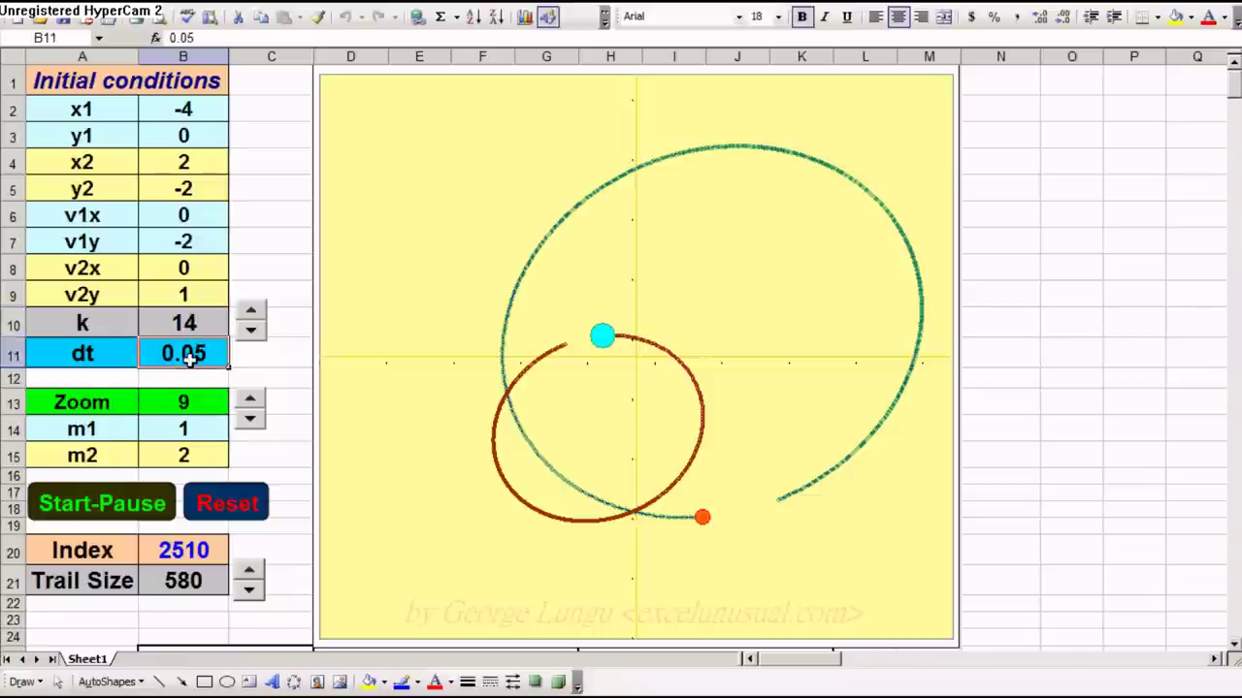
Step: Try out the chart zoom by raising it to 23 and returning it to 9
{"action": "left_click", "coordinate": [249, 401]}
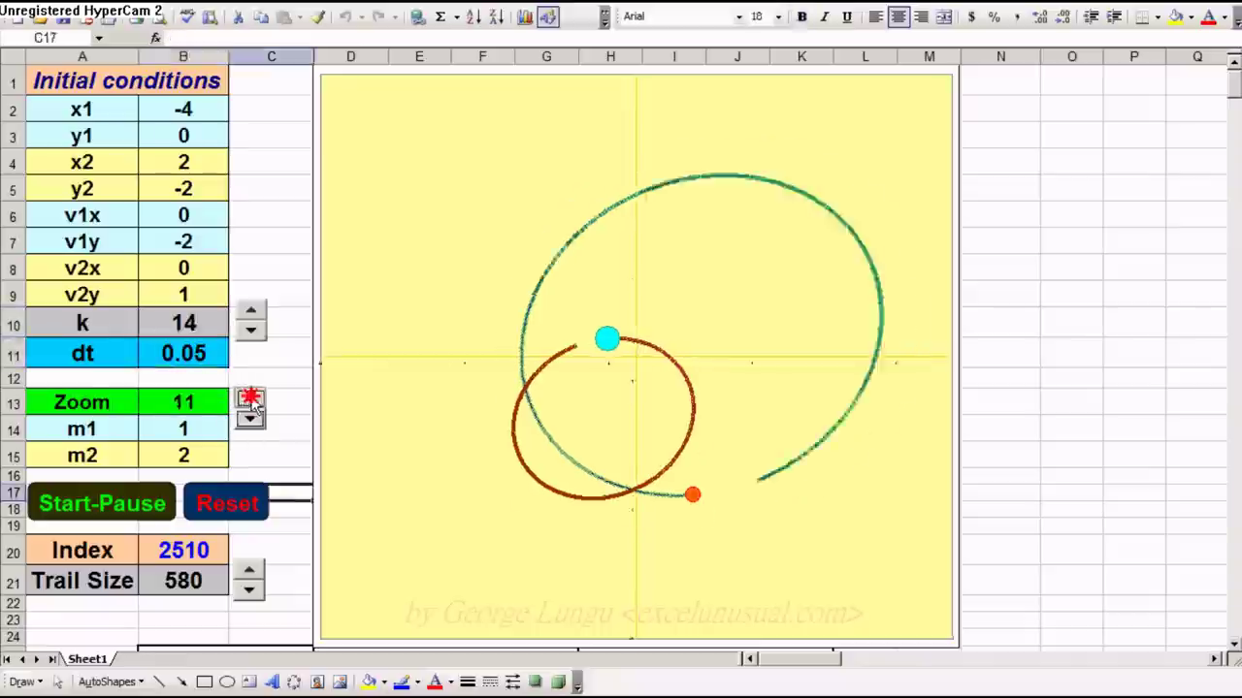
{"action": "left_click", "coordinate": [256, 415]}
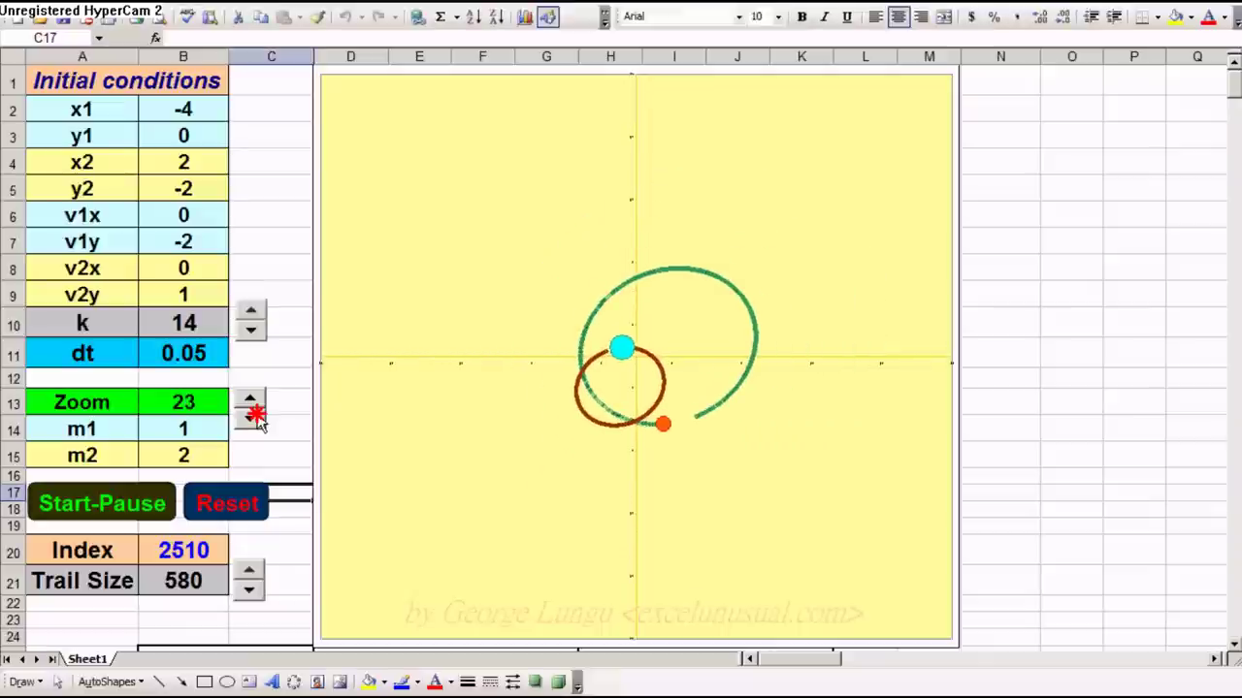
{"action": "left_click", "coordinate": [254, 417]}
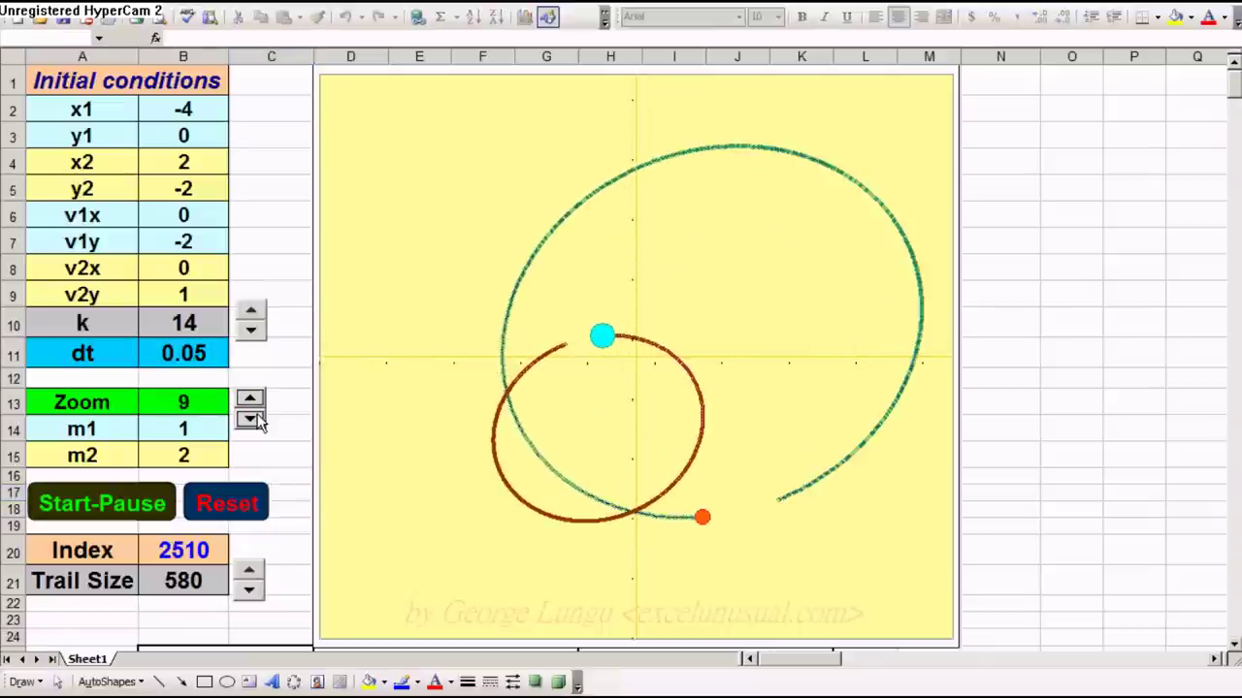
Step: Review the masses m1 and m2, the Index formula, and the Trail Size value
{"action": "mouse_move", "coordinate": [209, 429]}
{"action": "left_mouse_down"}
{"action": "mouse_move", "coordinate": [214, 451]}
{"action": "mouse_move", "coordinate": [171, 430]}
{"action": "mouse_move", "coordinate": [188, 455]}
{"action": "left_mouse_up"}
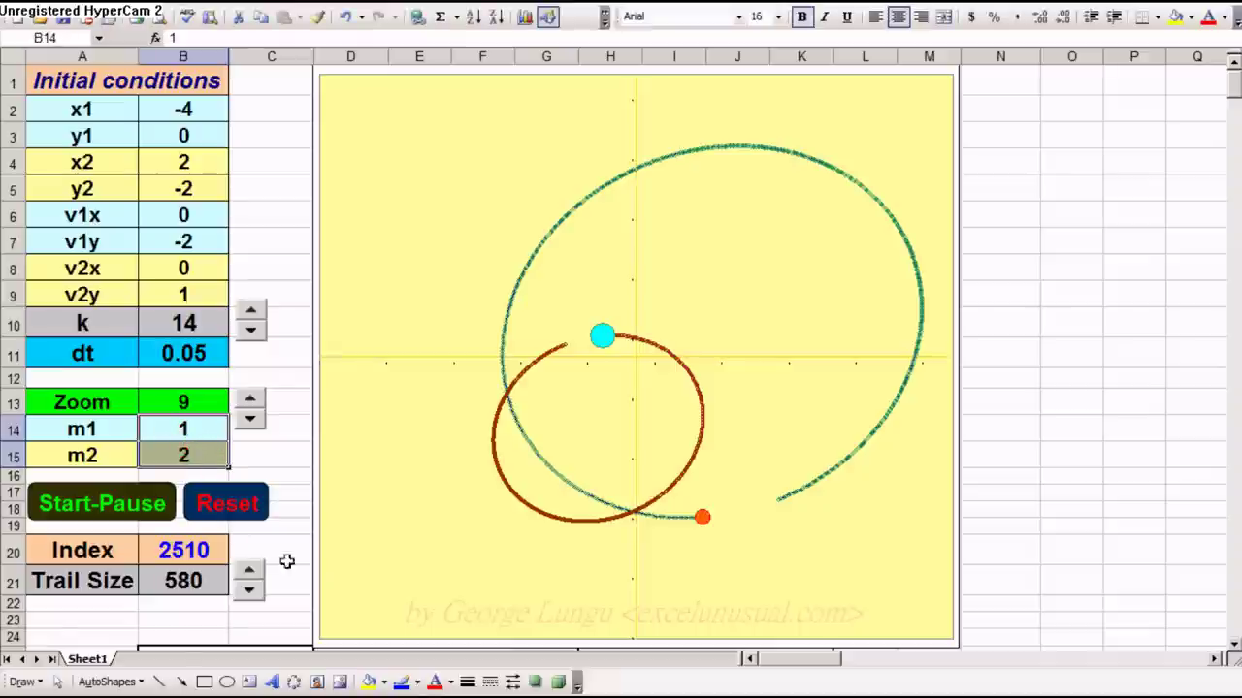
{"action": "left_click", "coordinate": [196, 550]}
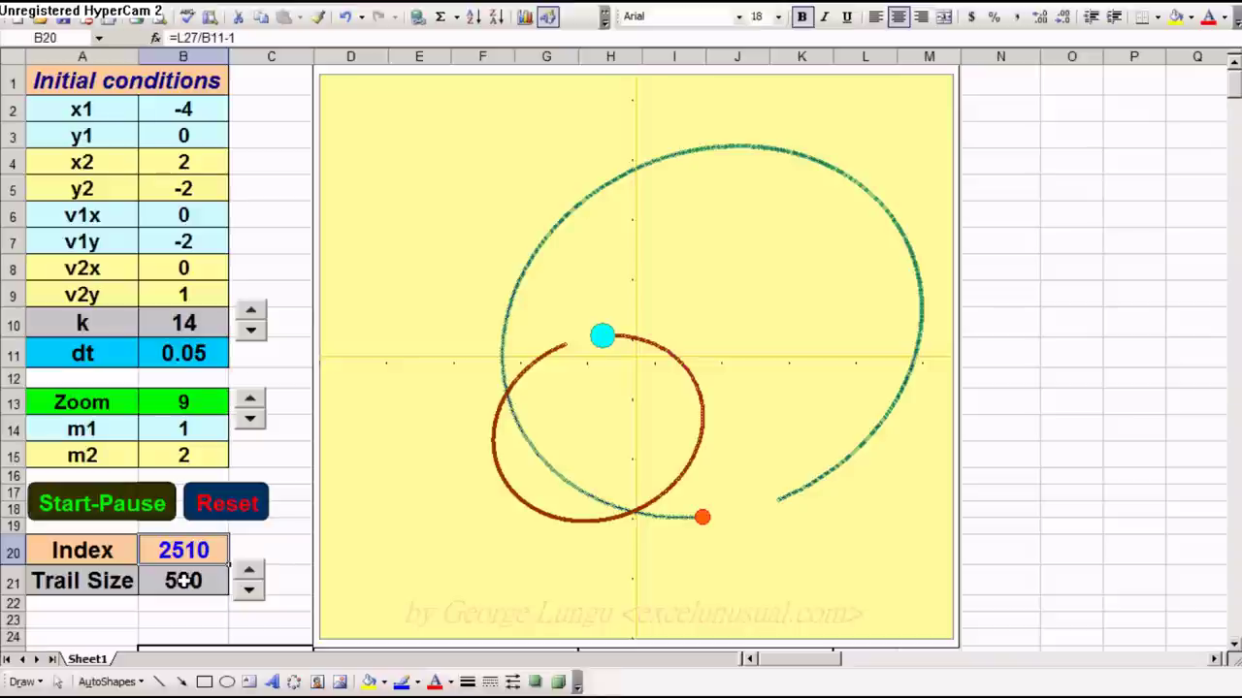
{"action": "left_click", "coordinate": [183, 580]}
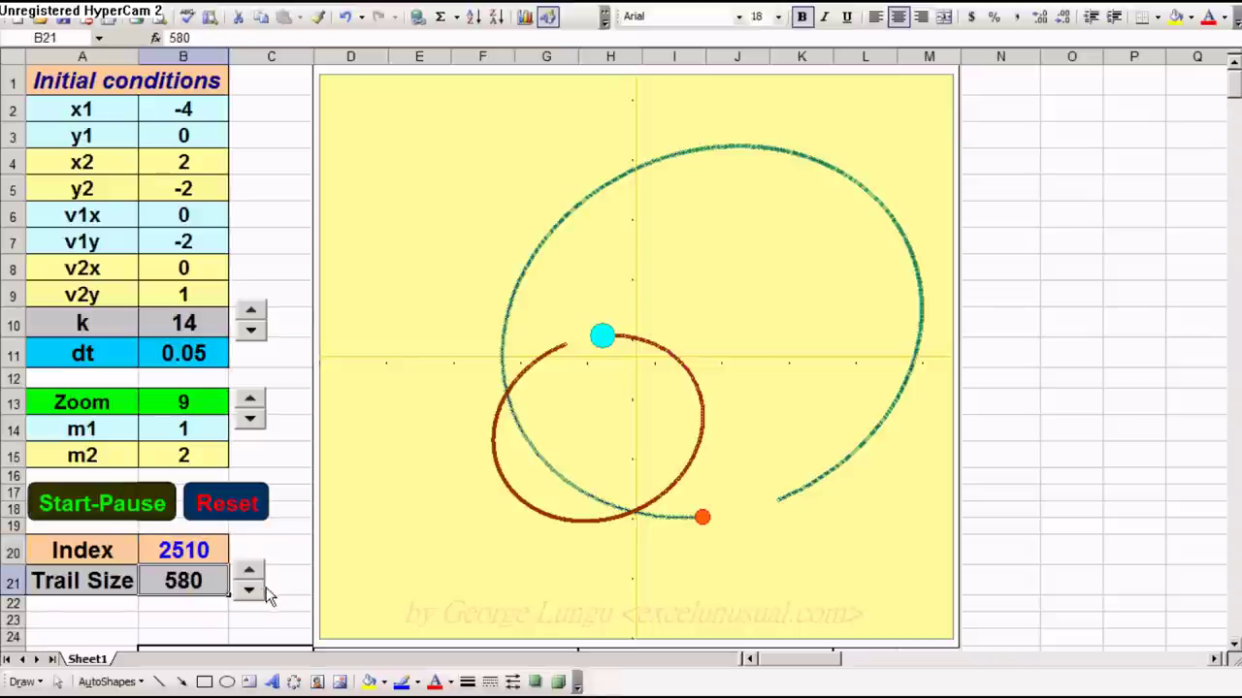
Step: Start the orbit simulation and raise the constant k to 37 while it runs
{"action": "left_click", "coordinate": [90, 504]}
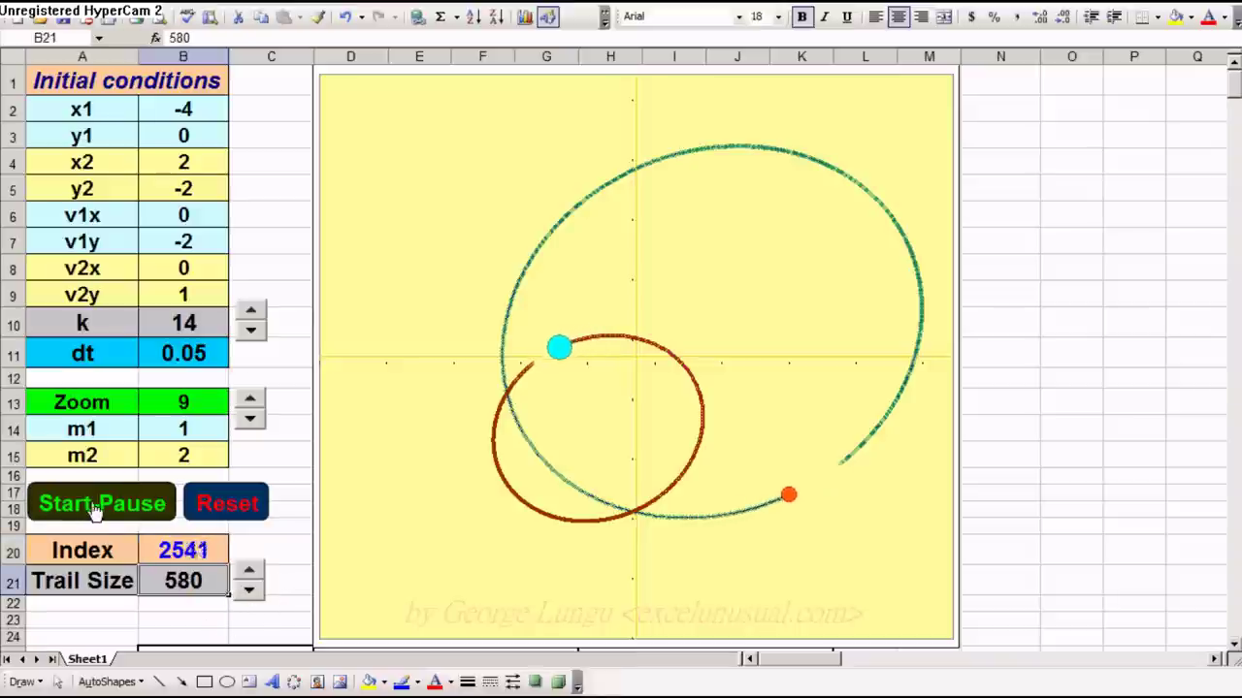
{"action": "left_click", "coordinate": [252, 331]}
{"action": "left_click", "coordinate": [254, 310]}
{"action": "left_click_drag", "start_coordinate": [258, 313], "coordinate": [258, 314]}
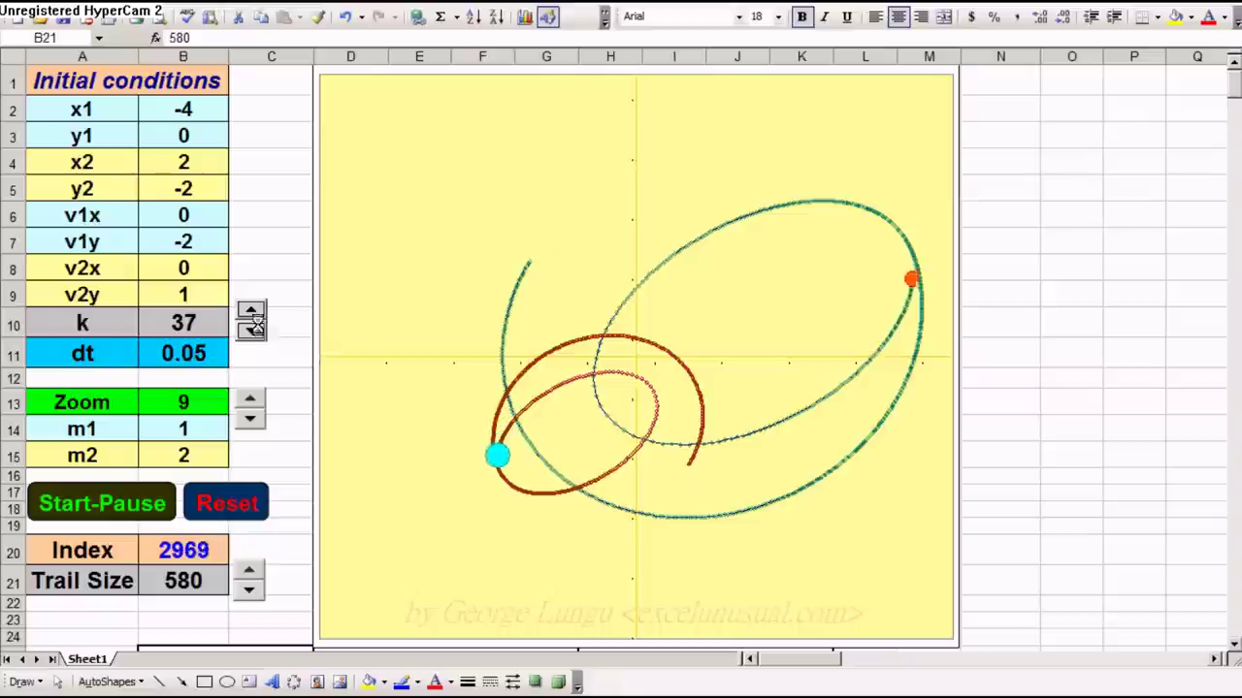
Step: Reset and restart the simulation, and shorten the trail size to 550
{"action": "left_click", "coordinate": [238, 505]}
{"action": "left_click", "coordinate": [83, 506]}
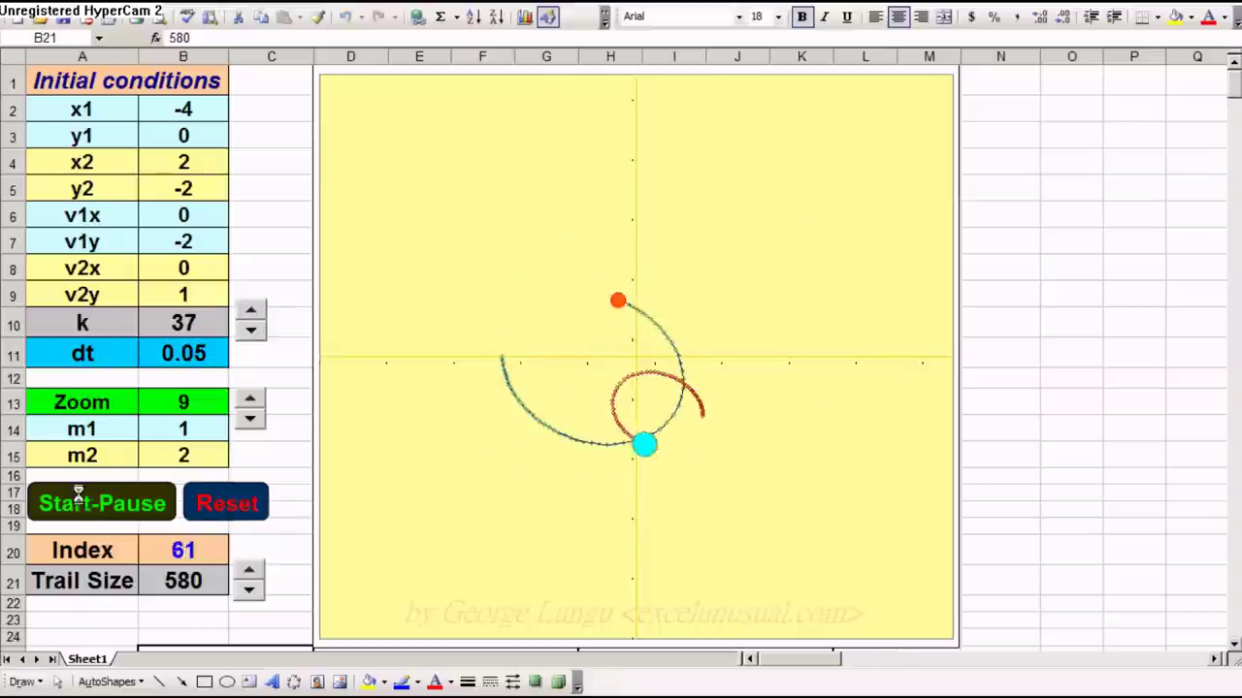
{"action": "left_click", "coordinate": [250, 585]}
{"action": "left_click", "coordinate": [251, 585]}
{"action": "left_click", "coordinate": [250, 586]}
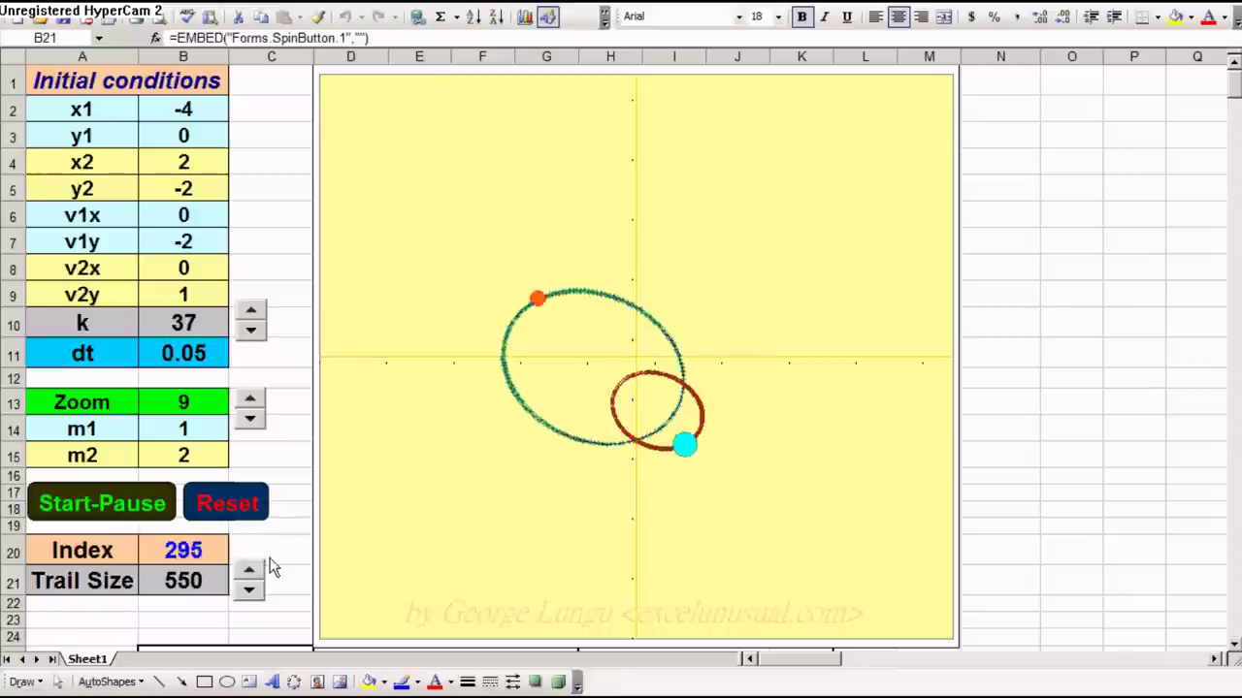
Step: Lower the chart's Zoom value to 4 to enlarge the orbits
{"action": "left_click", "coordinate": [250, 421]}
{"action": "left_click", "coordinate": [250, 421]}
{"action": "left_click", "coordinate": [251, 419]}
{"action": "left_click", "coordinate": [251, 419]}
{"action": "left_click", "coordinate": [250, 419]}
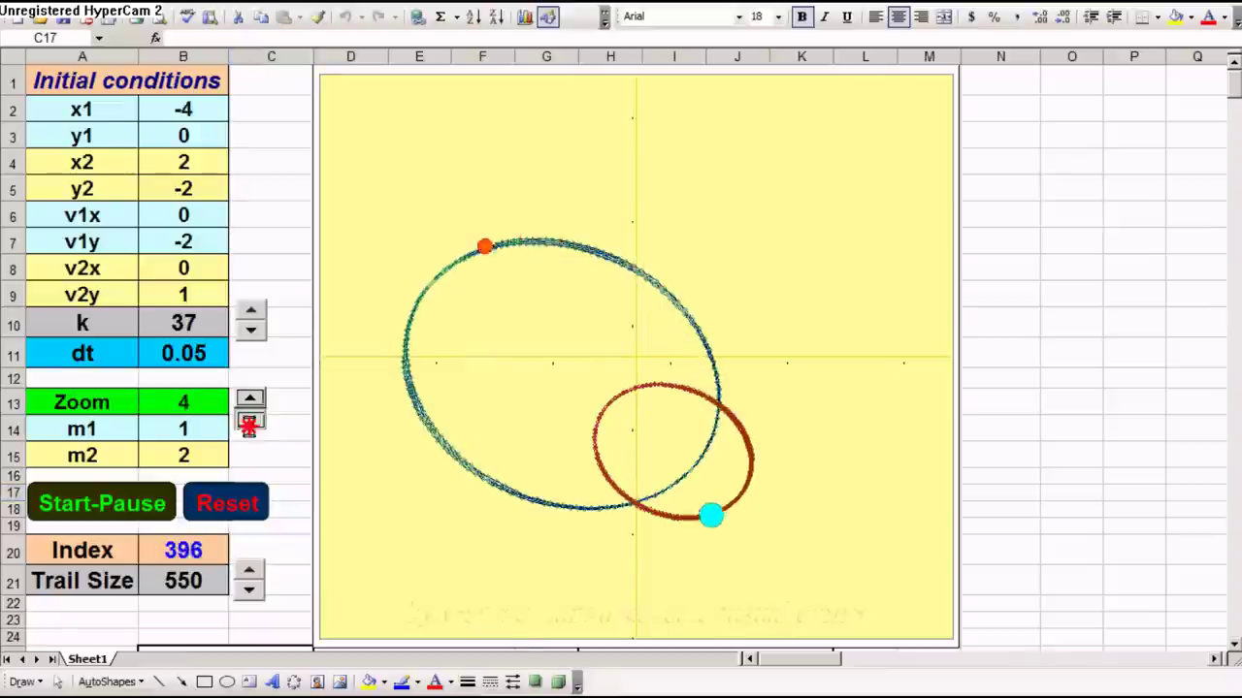
Step: Reduce the trail size to 60 and raise it to 70 while the simulation runs
{"action": "left_click", "coordinate": [250, 591]}
{"action": "left_click_drag", "start_coordinate": [255, 593], "coordinate": [258, 595]}
{"action": "left_click", "coordinate": [258, 596]}
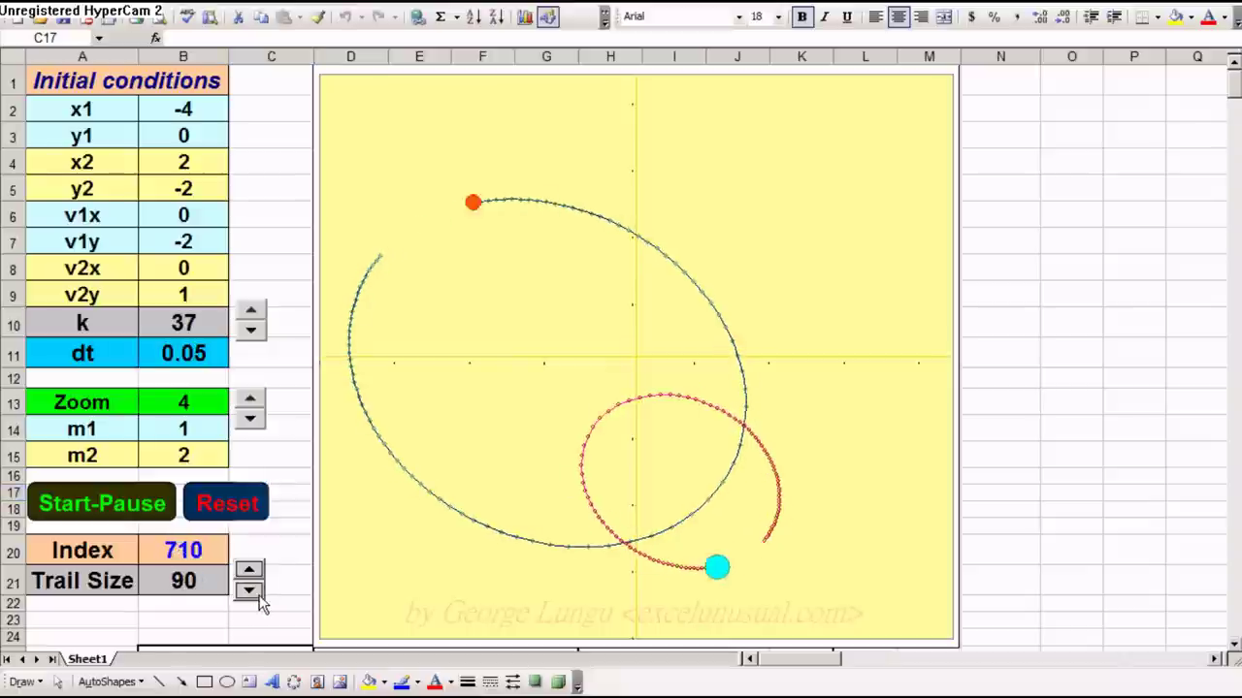
{"action": "left_click", "coordinate": [258, 595]}
{"action": "left_click", "coordinate": [258, 596]}
{"action": "left_click", "coordinate": [258, 595]}
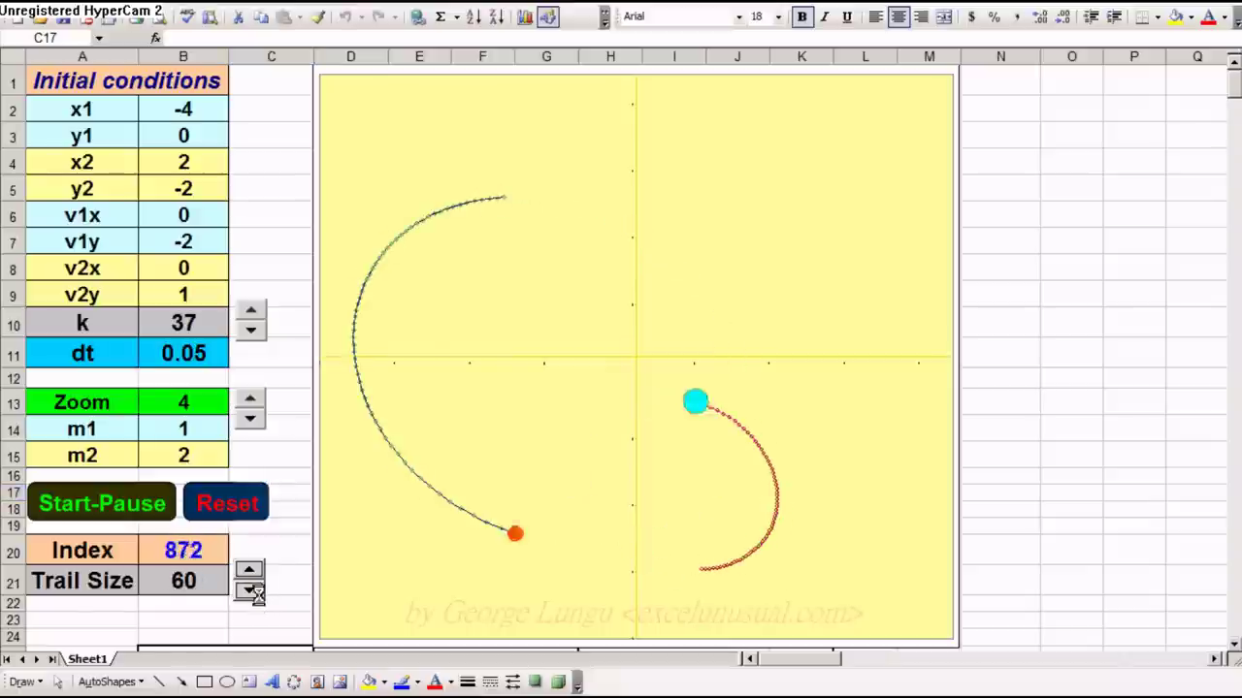
{"action": "left_click", "coordinate": [253, 568]}
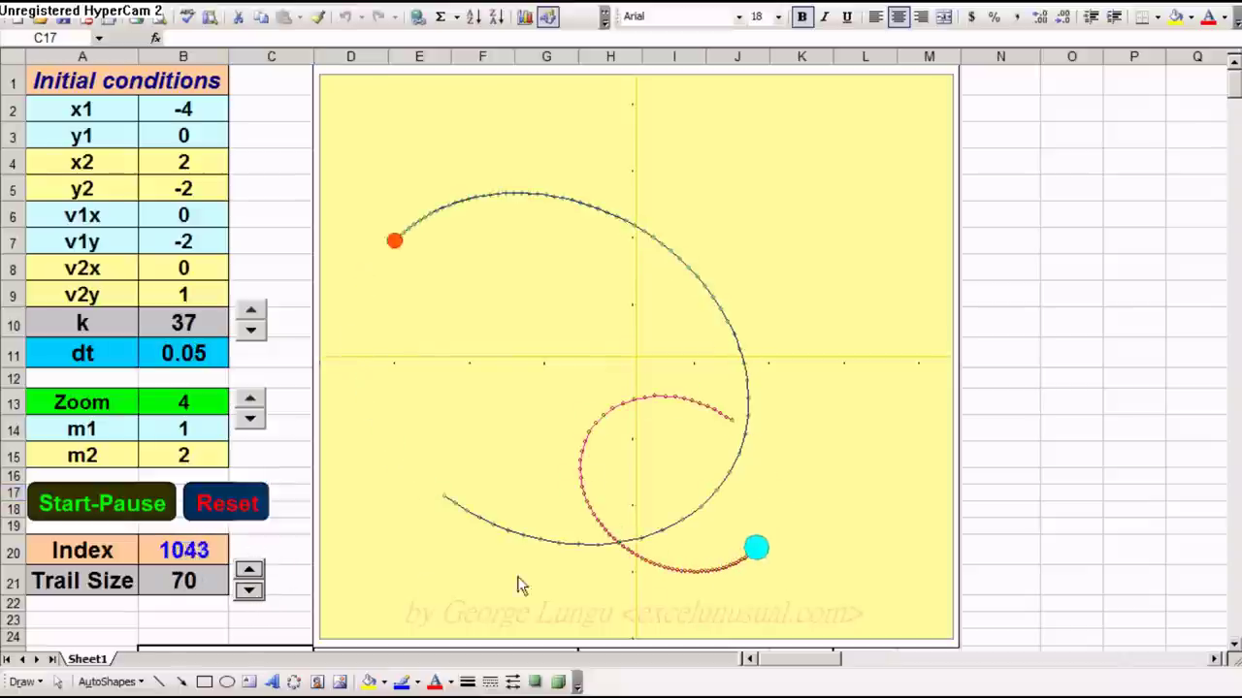
Step: Pause the simulation and inspect the t[n] row's acceleration, speed and coordinate formulas and the t[n-1] row's stored values
{"action": "scroll", "coordinate": [602, 541], "scroll_direction": "down", "scroll_amount": 3}
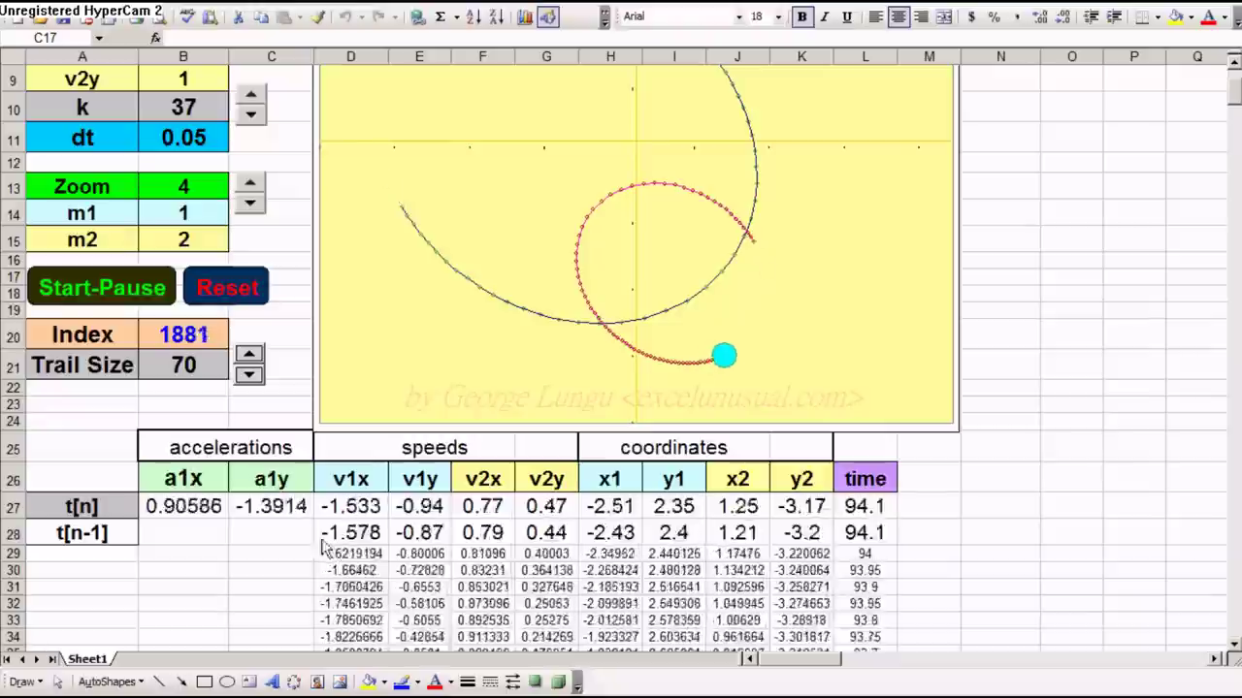
{"action": "left_click", "coordinate": [135, 288]}
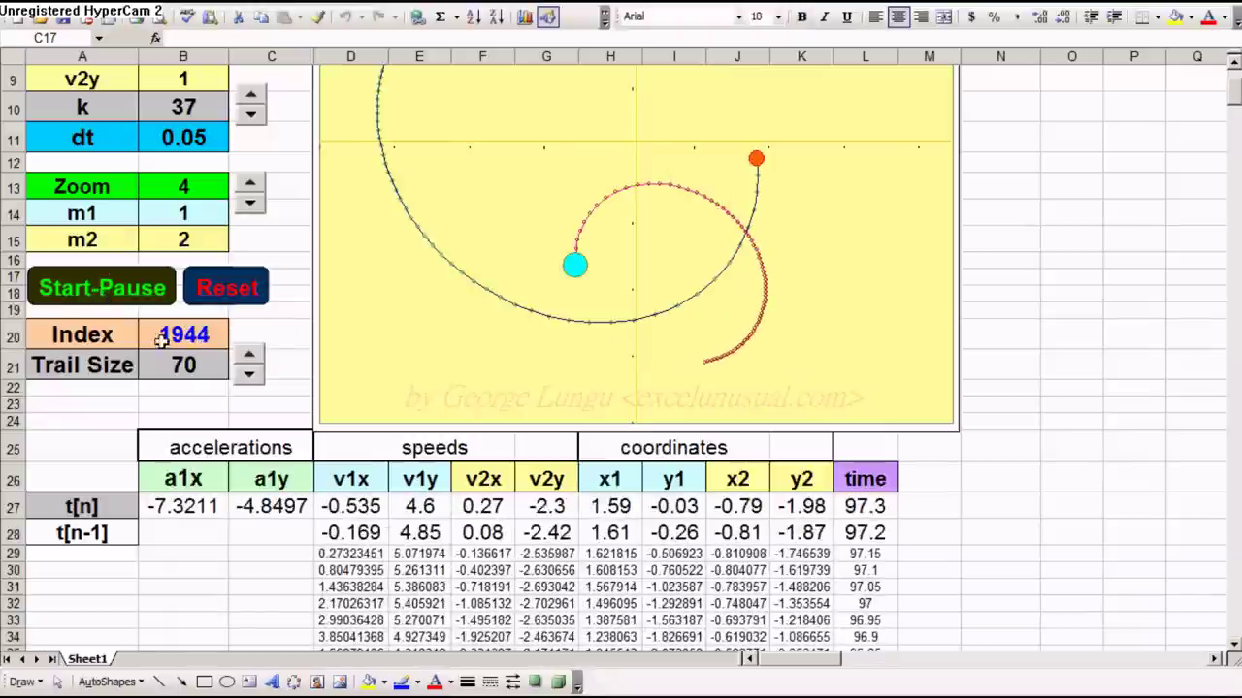
{"action": "left_click", "coordinate": [368, 506]}
{"action": "left_click", "coordinate": [278, 505]}
{"action": "left_click", "coordinate": [199, 505]}
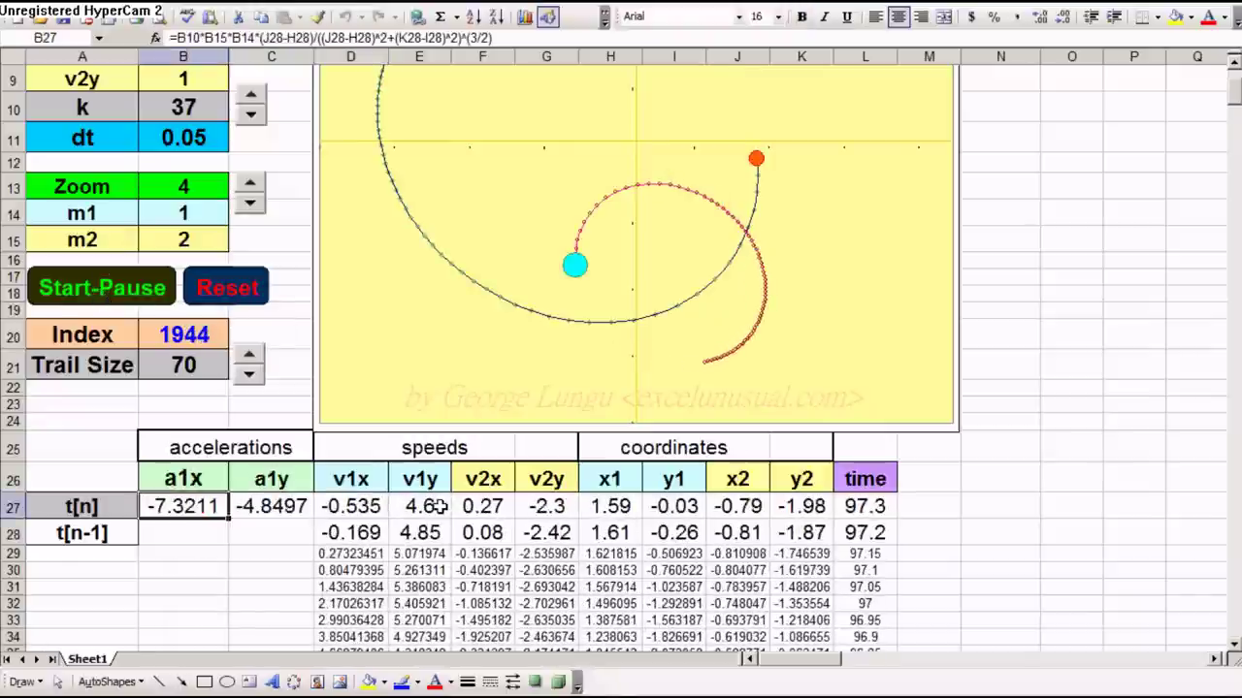
{"action": "left_click", "coordinate": [669, 505]}
{"action": "left_click_drag", "start_coordinate": [361, 533], "coordinate": [691, 534]}
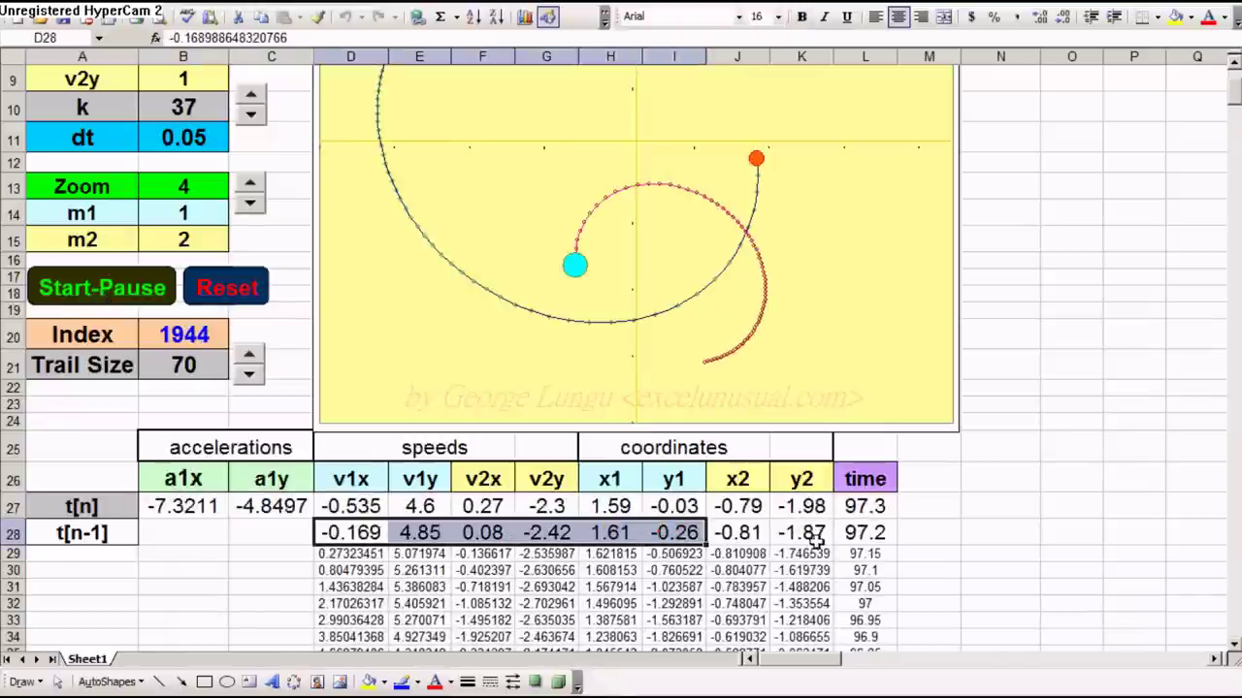
{"action": "left_click", "coordinate": [811, 536]}
{"action": "scroll", "coordinate": [972, 522], "scroll_direction": "up", "scroll_amount": 3}
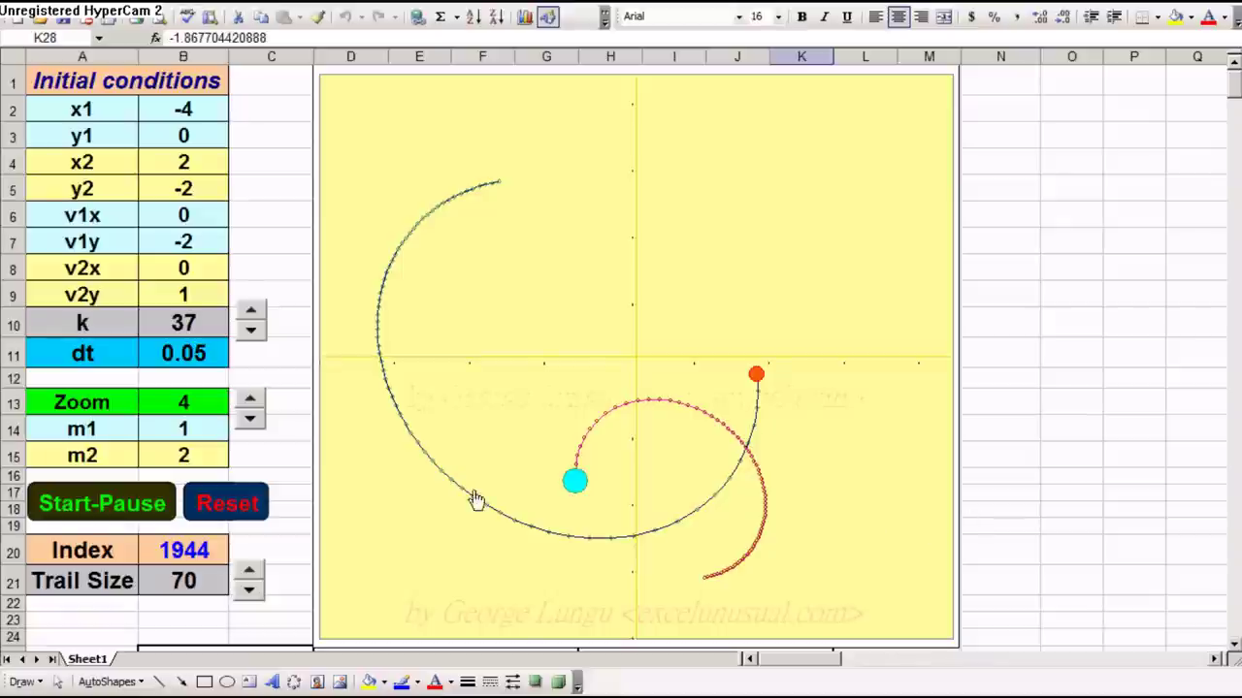
{"action": "left_click", "coordinate": [254, 217]}
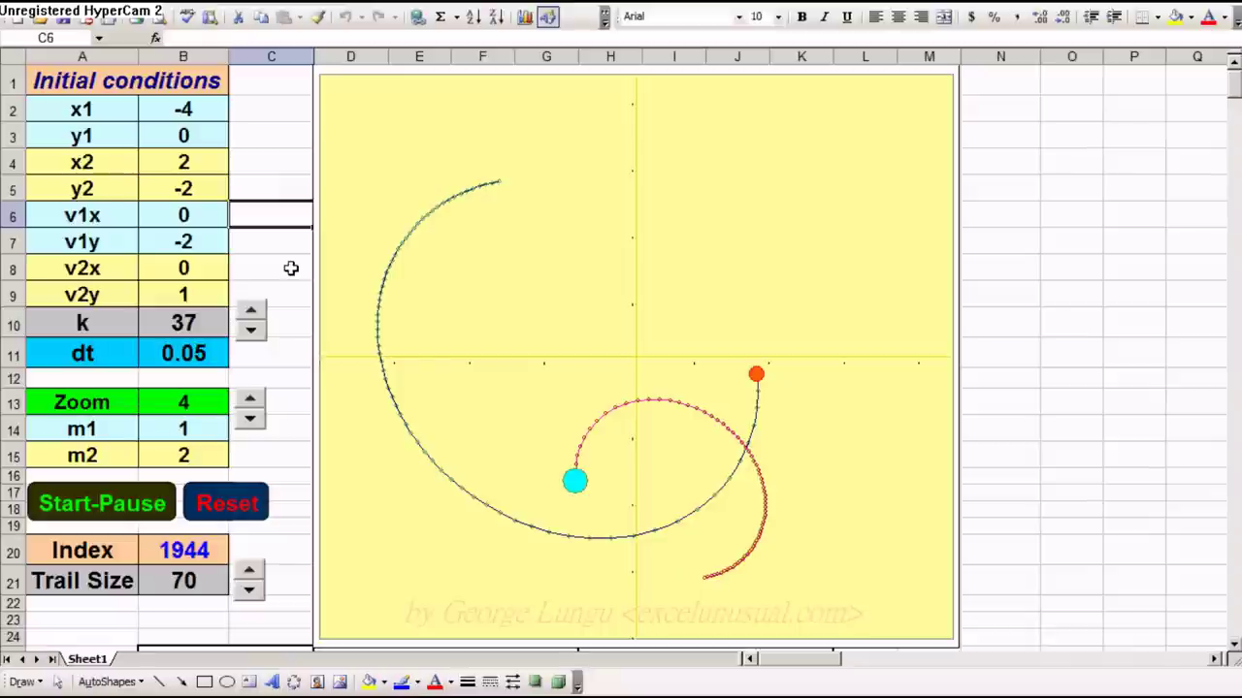
{"action": "left_click", "coordinate": [293, 450]}
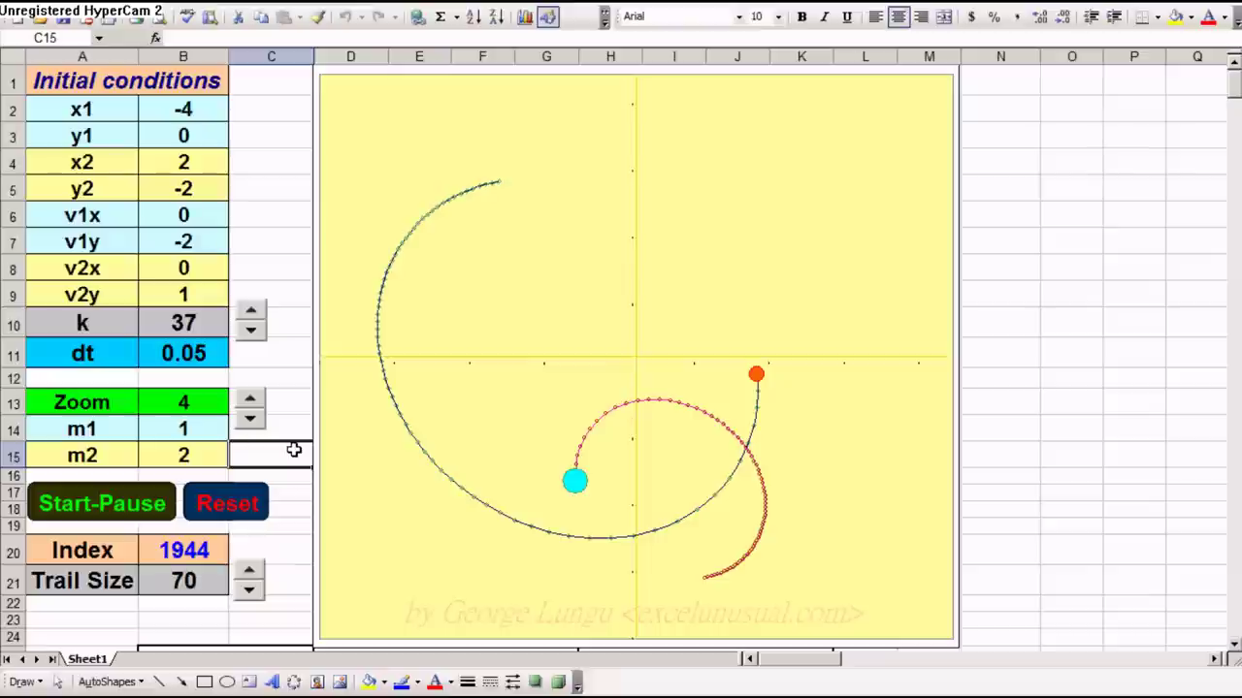